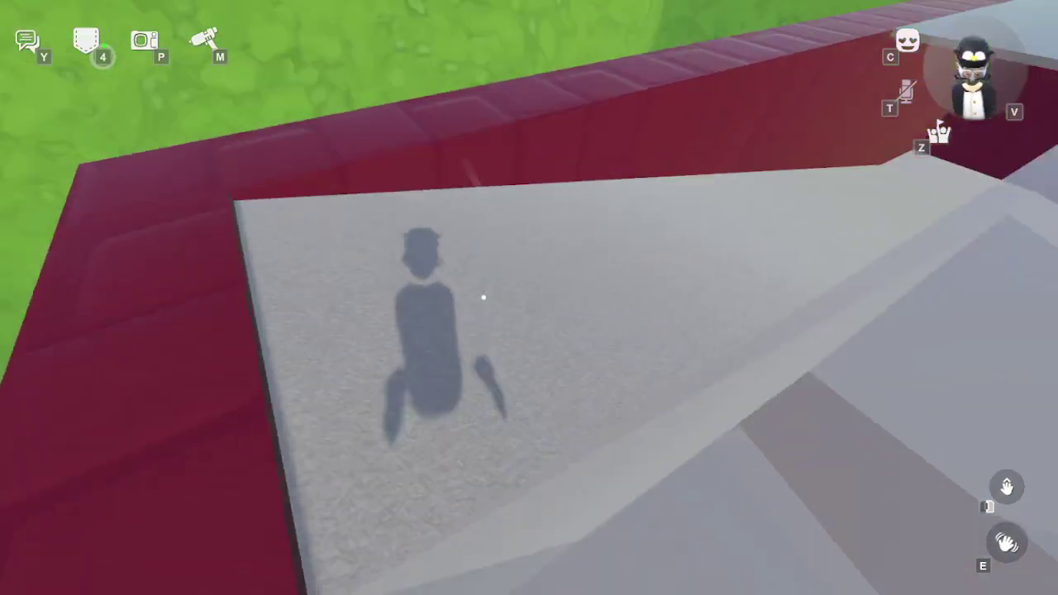
Drop into the corridor and walk along the grey ledge toward the red wall
key(w)
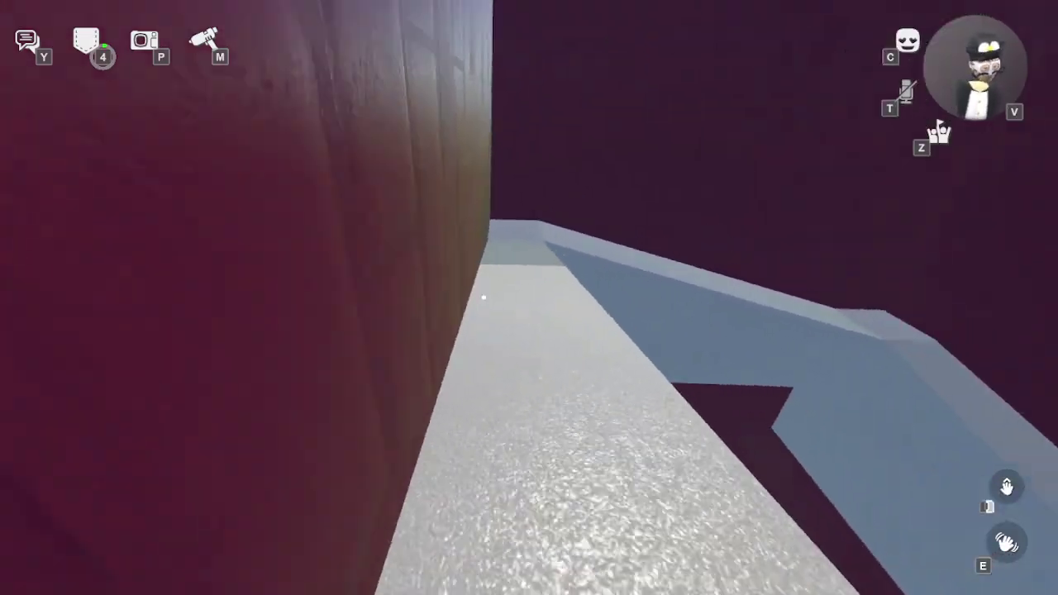
key(w)
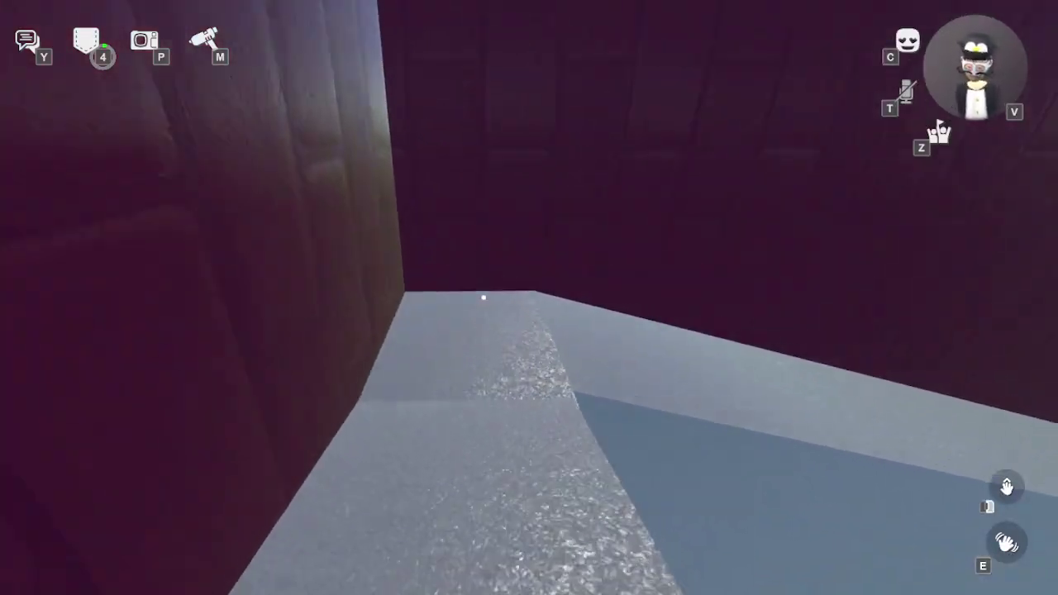
key(w)
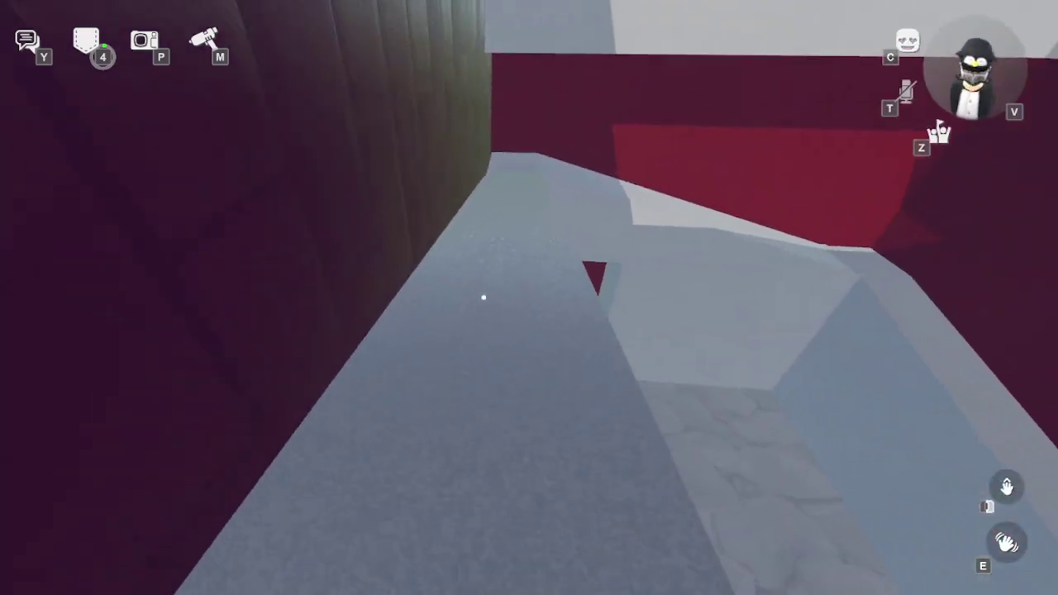
key(w)
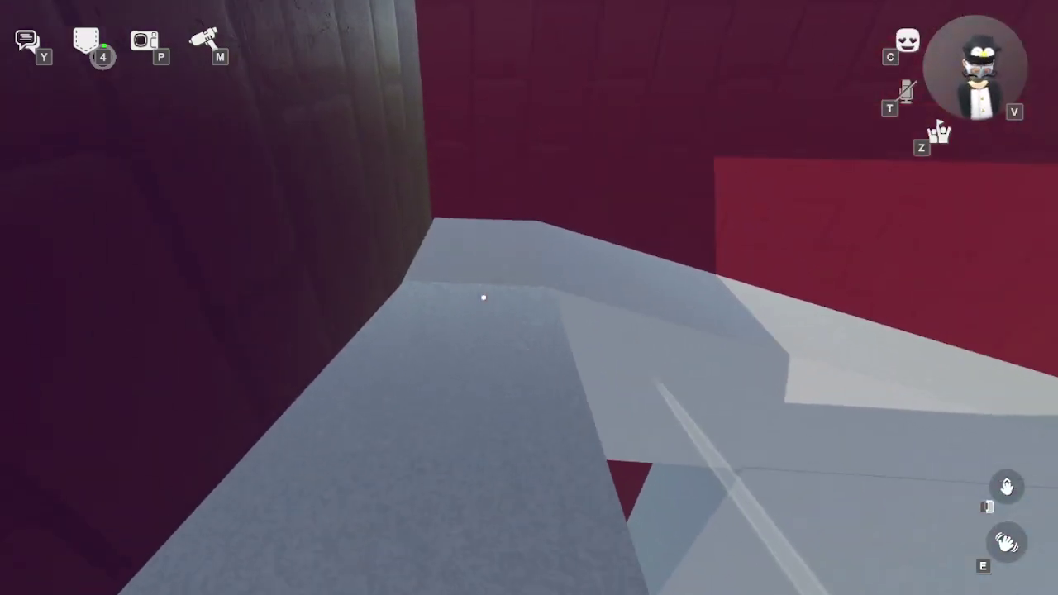
Turn down the grey corridor to the ledge's end and fly above the walls
key(w)
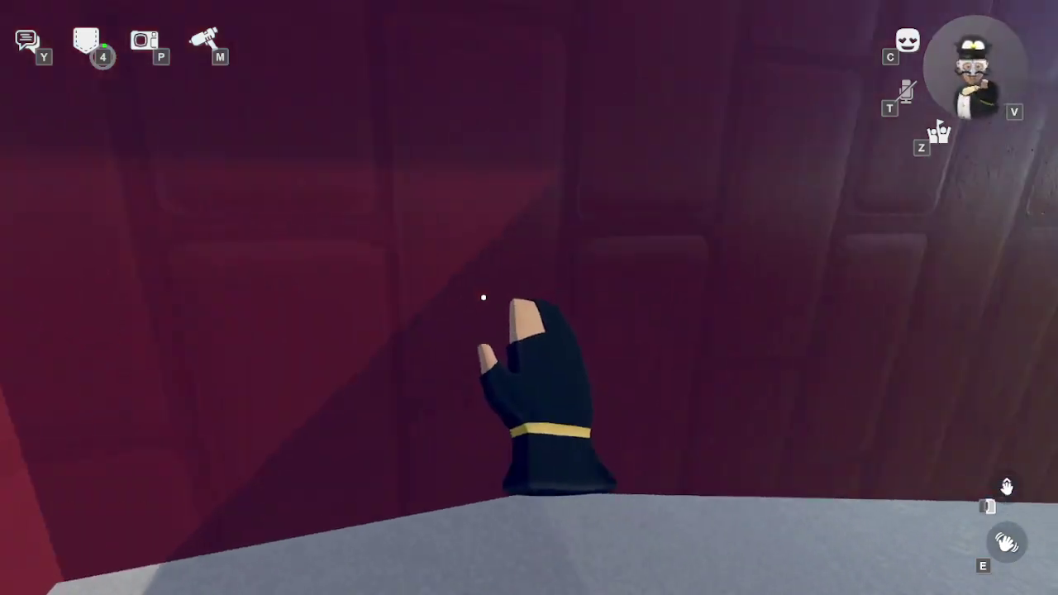
key(w)
key(w)
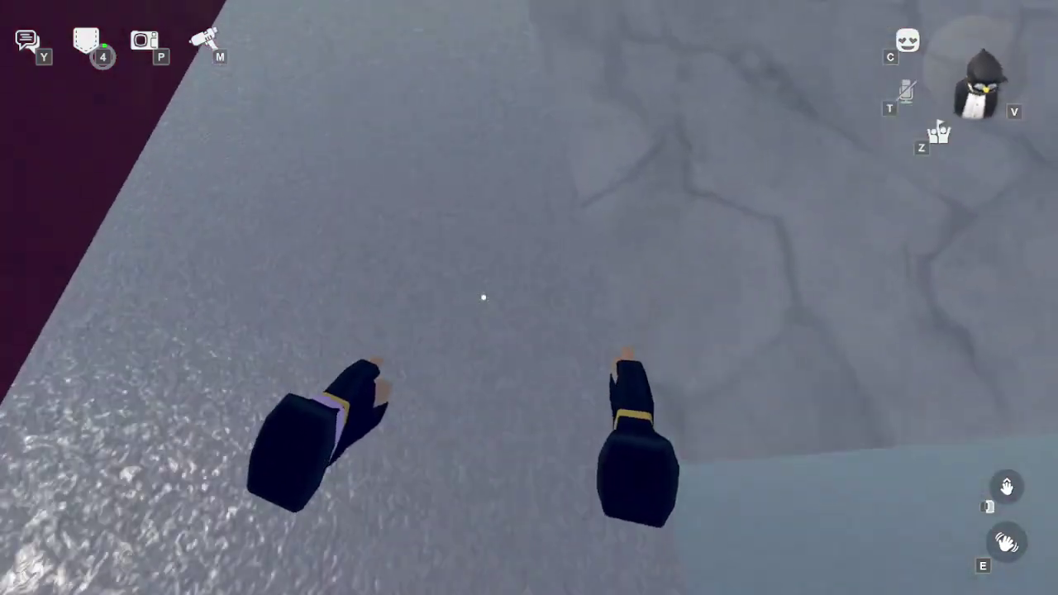
key(w)
key(w)
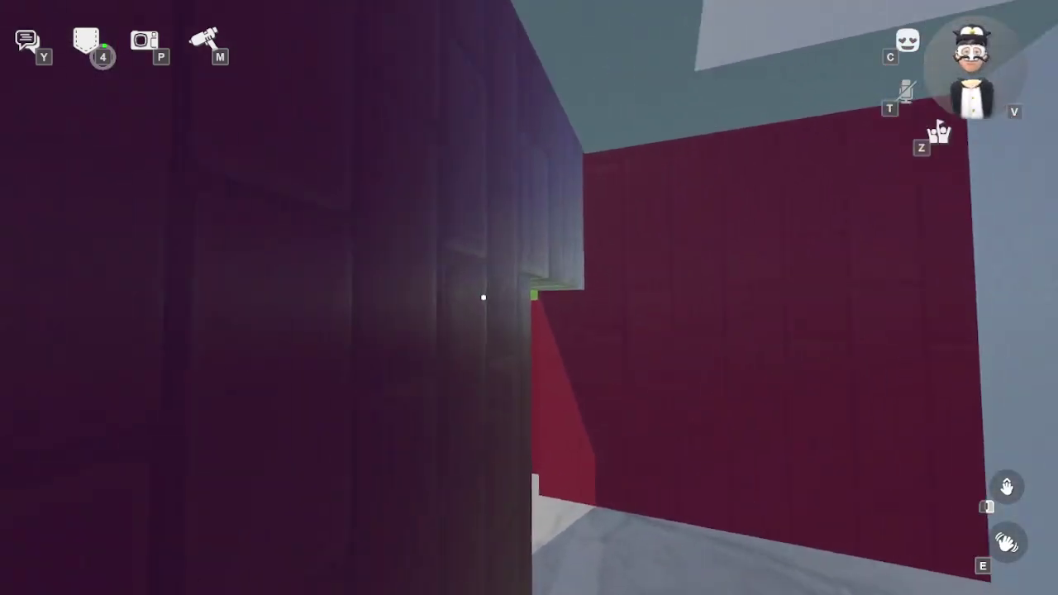
key(space)
Keep rising to overlook the open grey floor and red corridors
key(space)
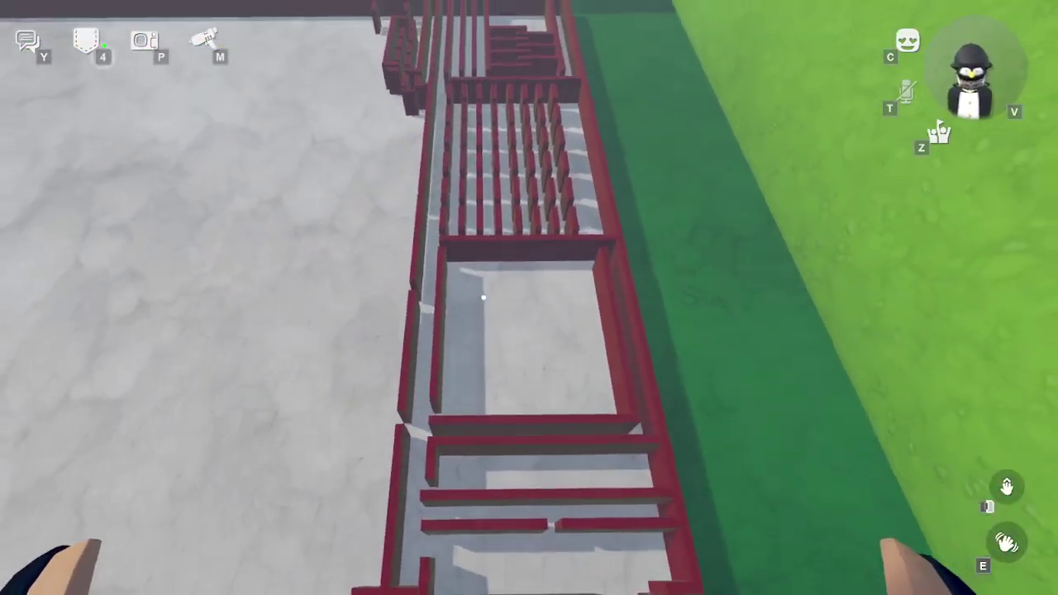
key(space)
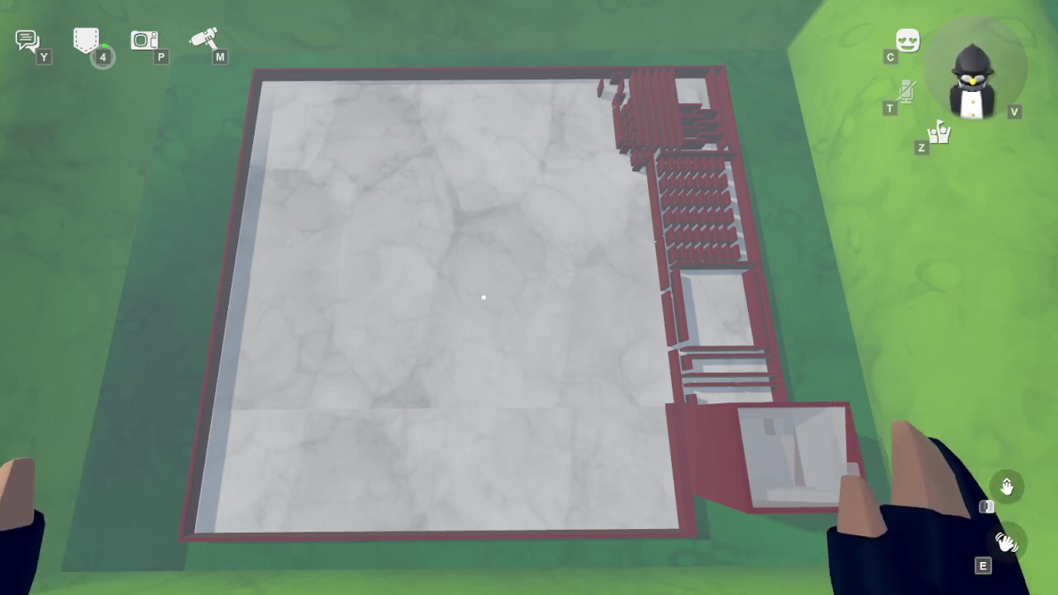
Point the avatar's hand at the maze with the Point gesture, then cancel it with X
key(e)
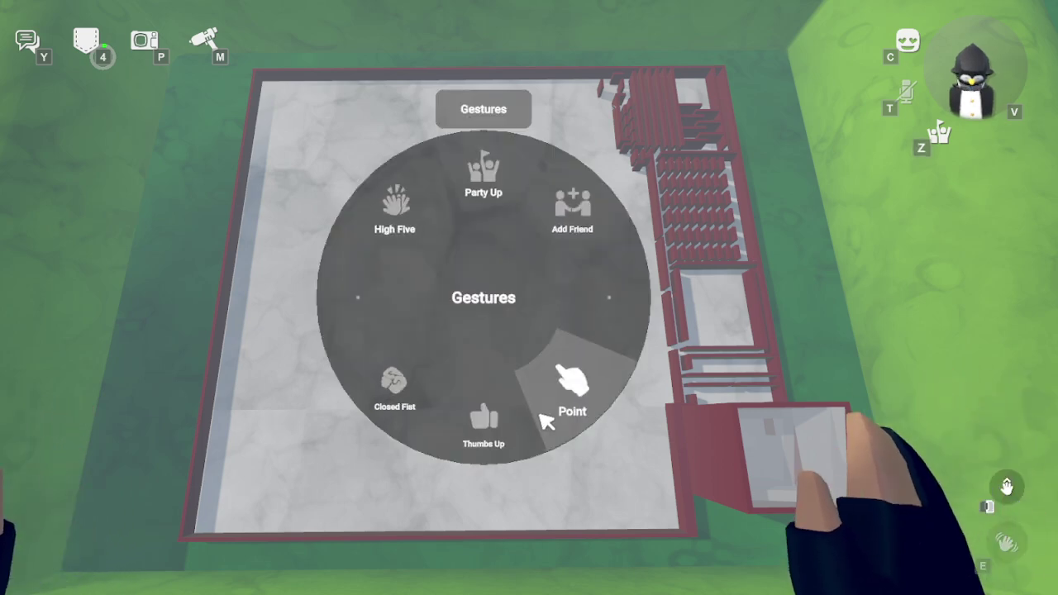
click(541, 414)
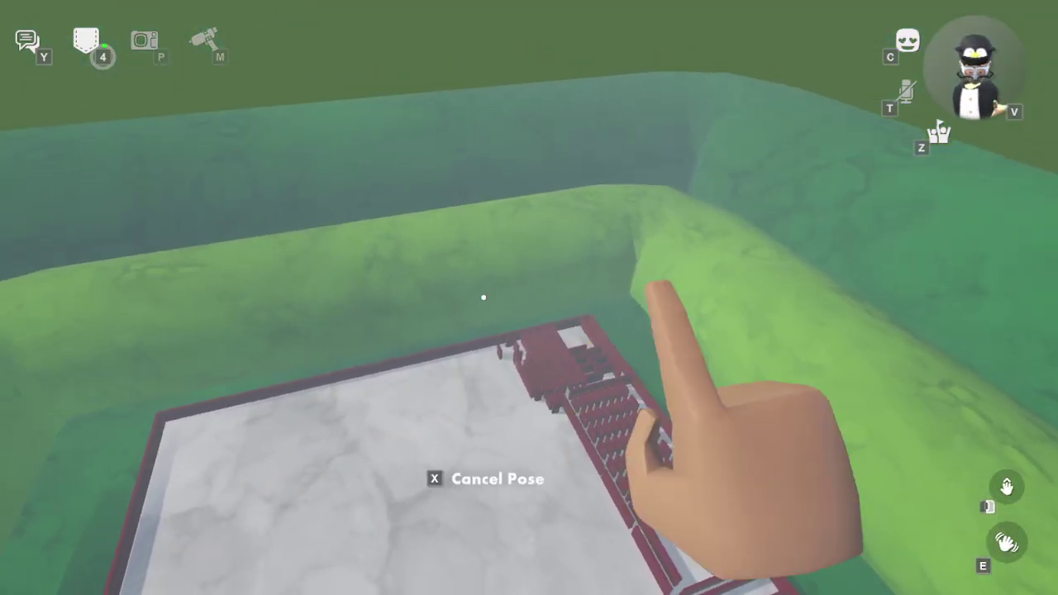
key(x)
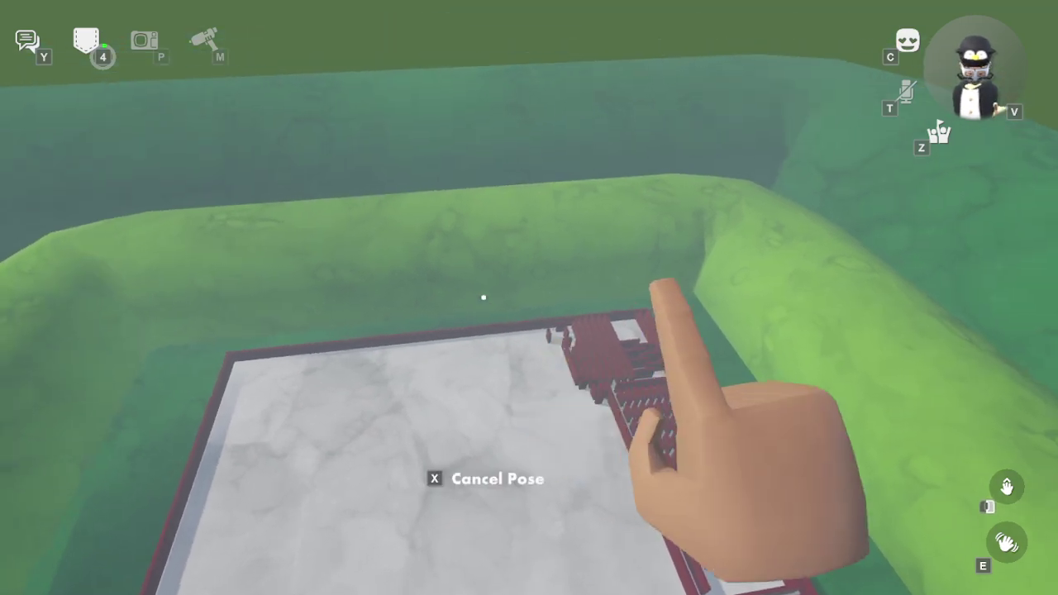
Release the pointing pose with X so no gesture is active
key(x)
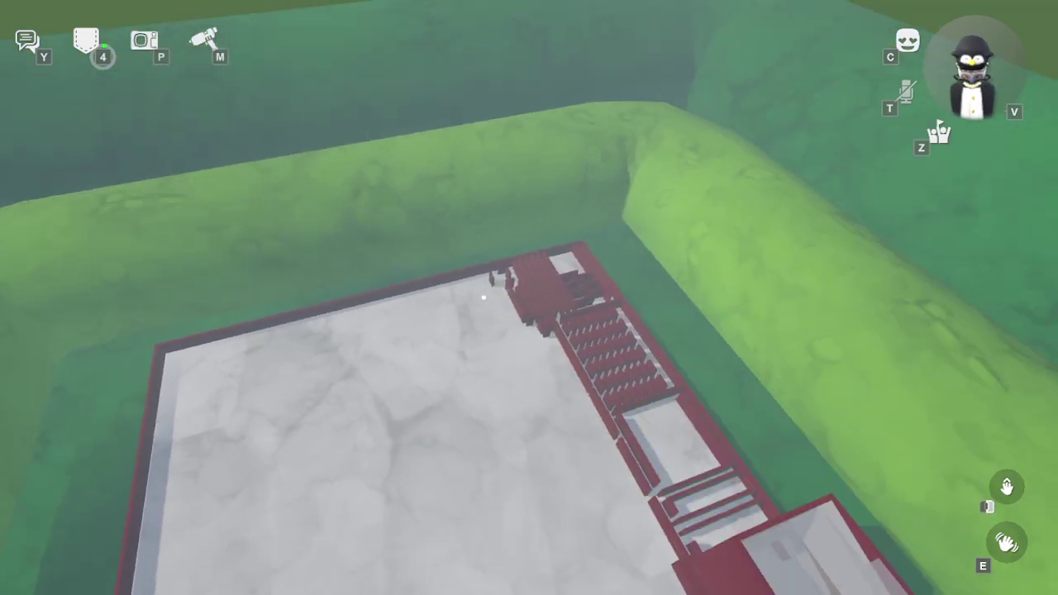